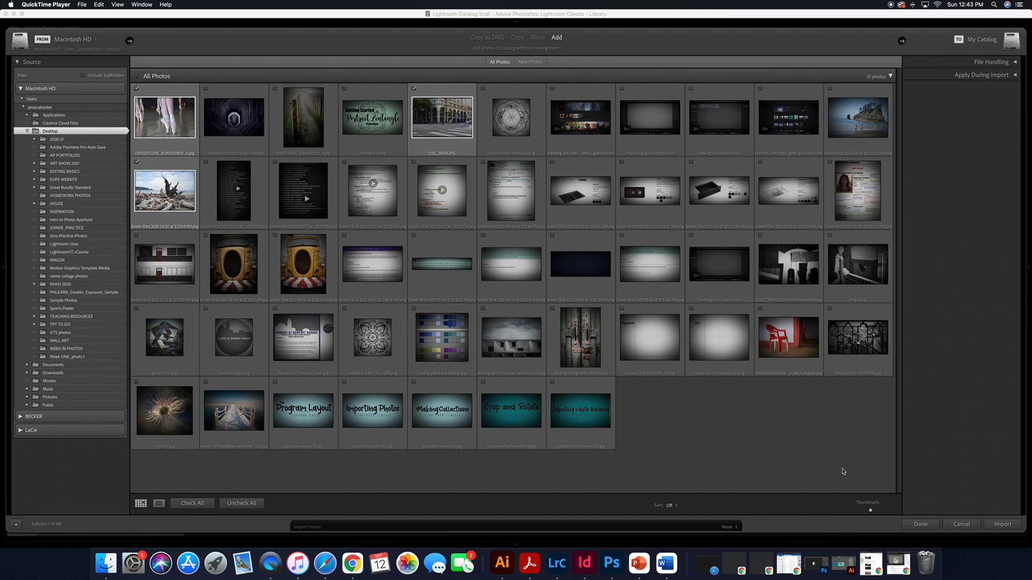
# Step: Import the three checked photos and open the driftwood beach photo for editing in the Develop module
pyautogui.click(1002, 525)
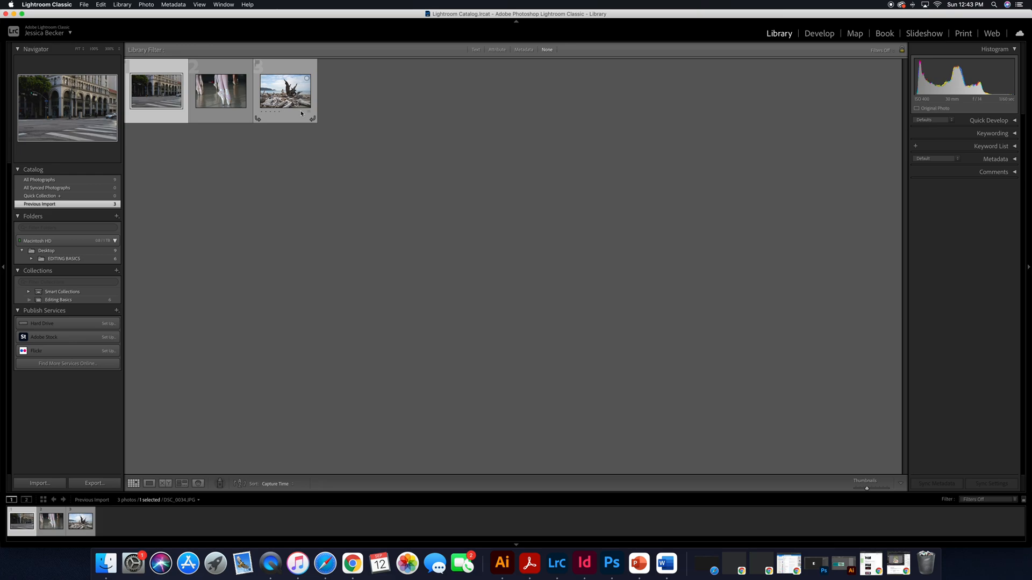
pyautogui.doubleClick(289, 98)
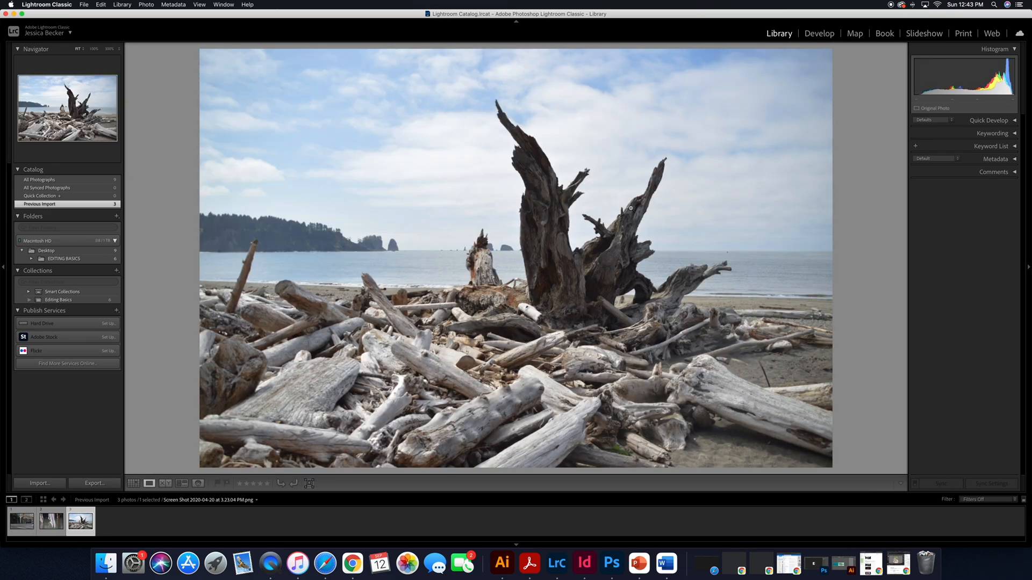
pyautogui.click(808, 38)
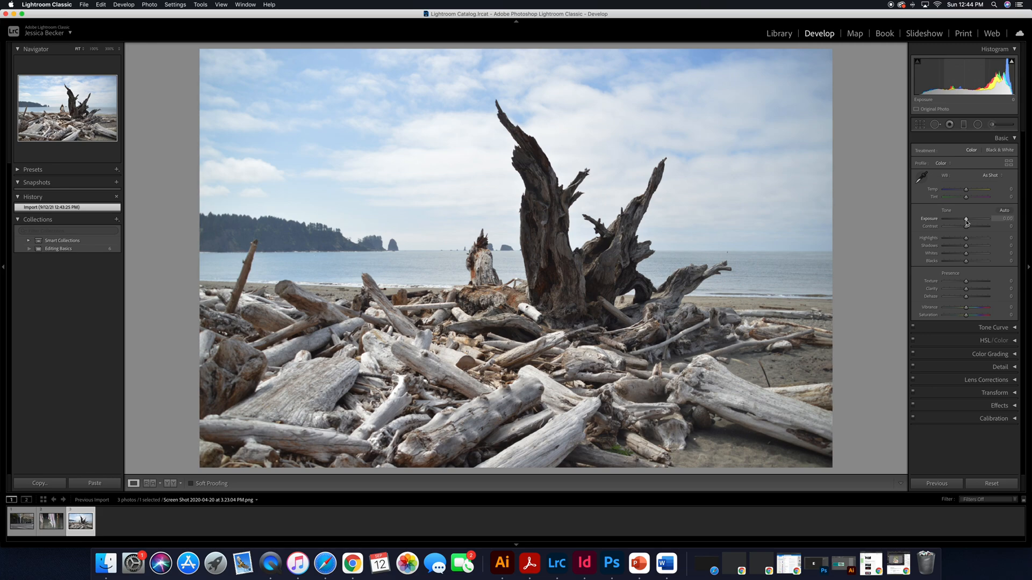
# Step: Darken the driftwood photo by setting Exposure to -0.80
pyautogui.moveTo(966, 222); pyautogui.dragTo(963, 221)
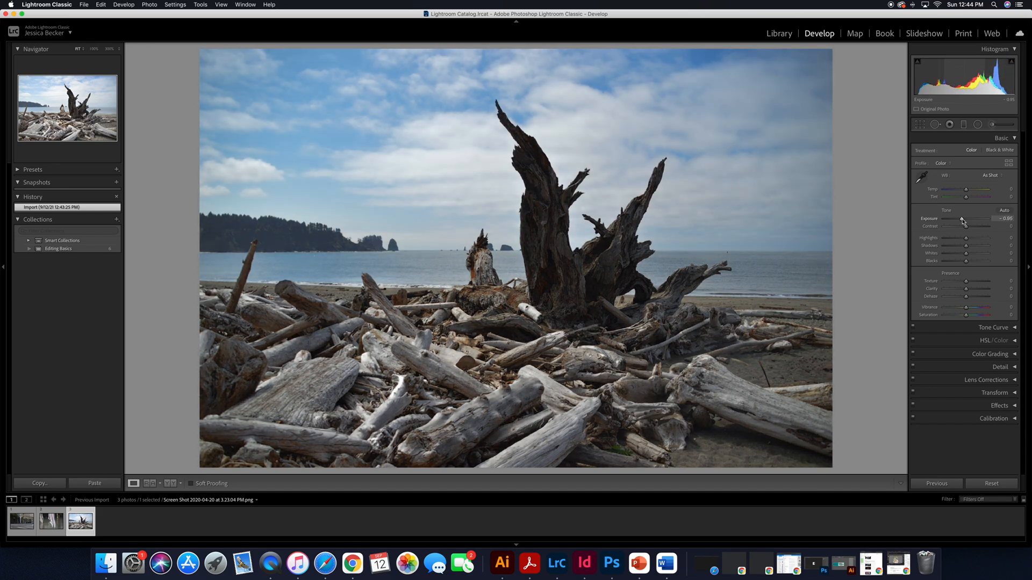
pyautogui.moveTo(963, 220); pyautogui.dragTo(963, 221)
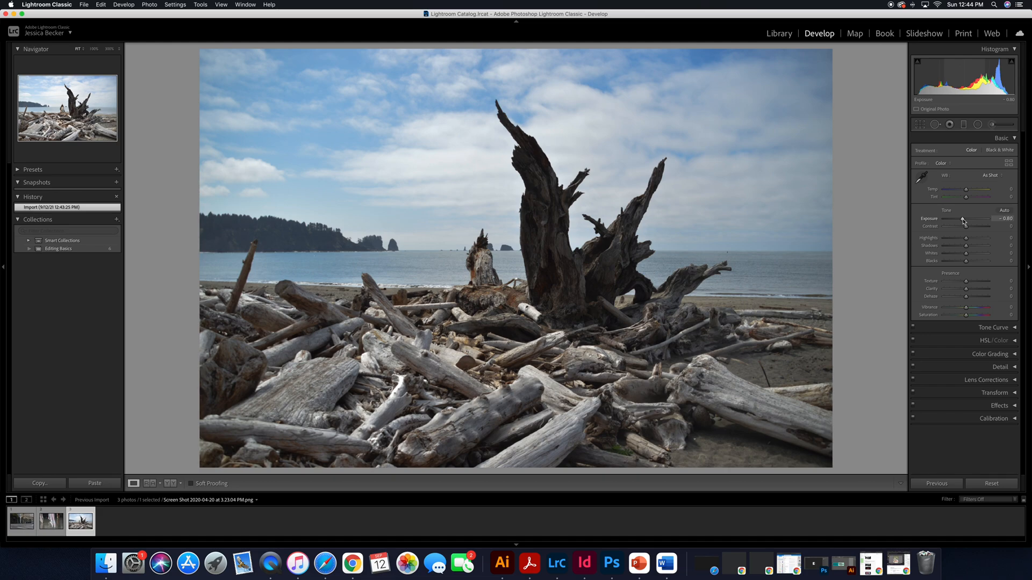
pyautogui.moveTo(962, 221); pyautogui.dragTo(963, 221)
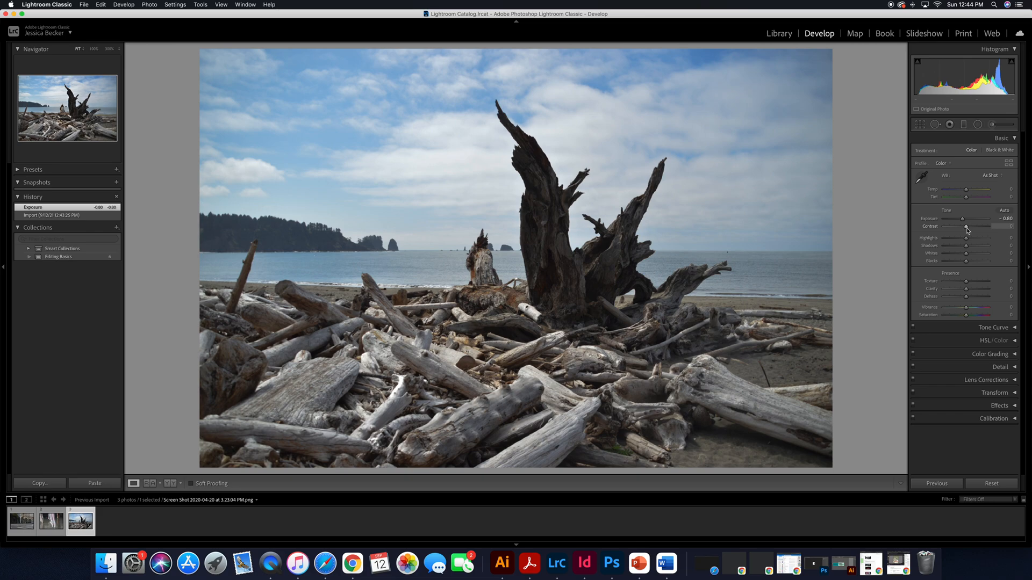
# Step: Try Contrast at -100 and +100, and settle on +16
pyautogui.moveTo(967, 230); pyautogui.dragTo(935, 232)
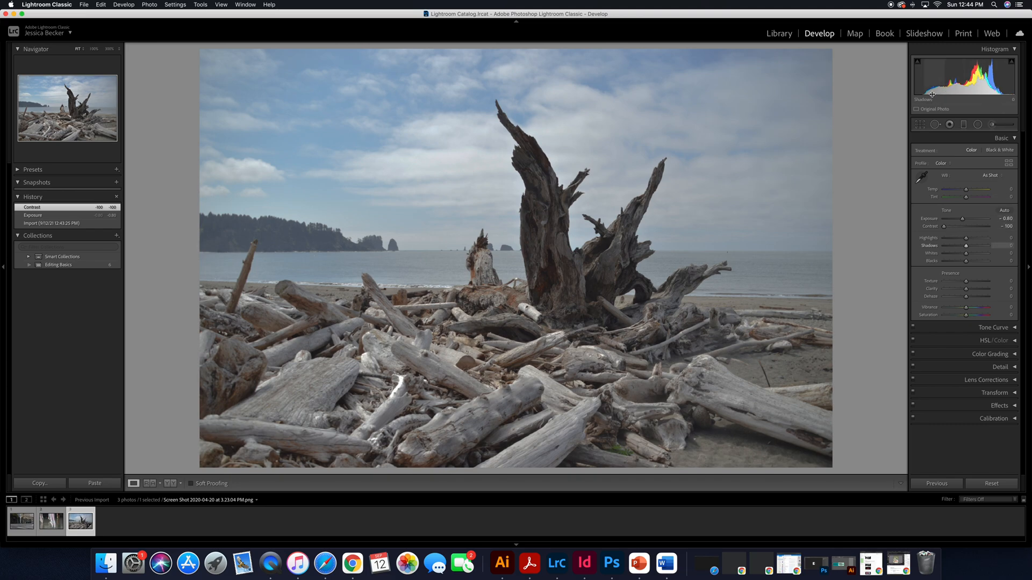
pyautogui.moveTo(947, 230); pyautogui.dragTo(992, 226)
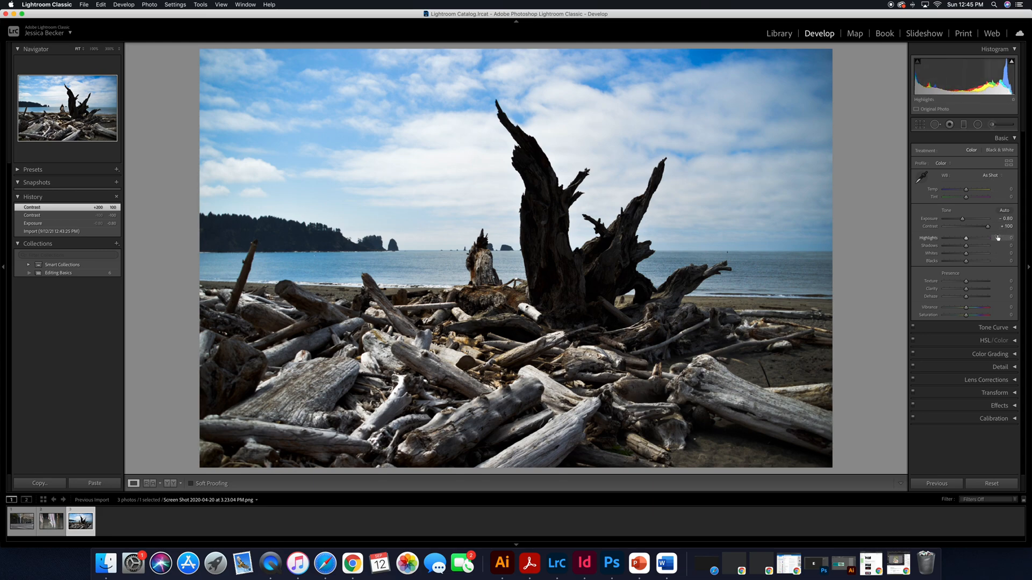
pyautogui.moveTo(989, 229); pyautogui.dragTo(970, 228)
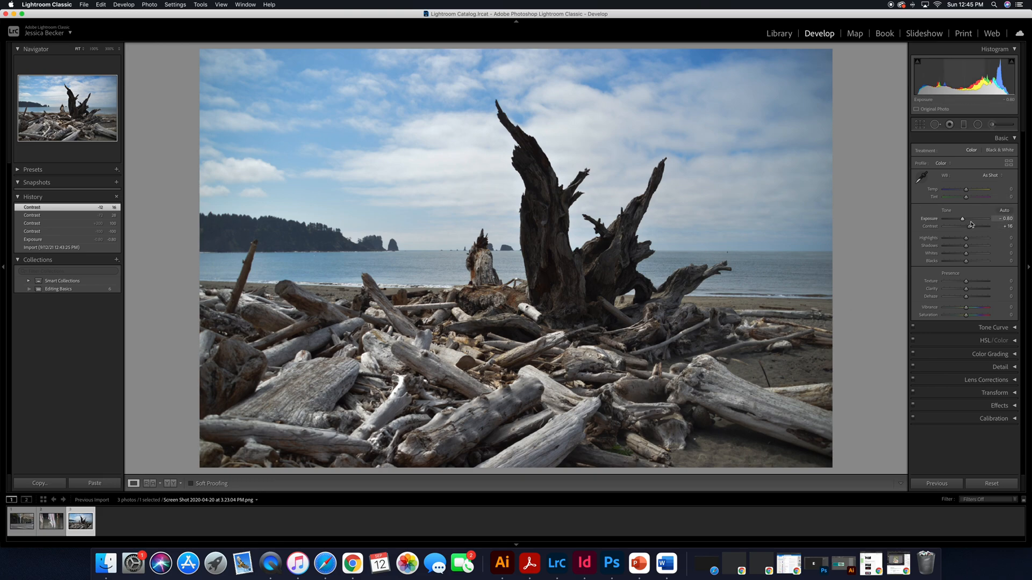
# Step: Balance the photo's tones by setting Highlights to +22, Shadows to +39, Whites to +27 and Blacks to -1
pyautogui.moveTo(966, 238)
pyautogui.mouseDown()
pyautogui.moveTo(989, 241)
pyautogui.moveTo(942, 240)
pyautogui.moveTo(987, 250)
pyautogui.moveTo(950, 261)
pyautogui.moveTo(979, 264)
pyautogui.moveTo(963, 247)
pyautogui.mouseUp()
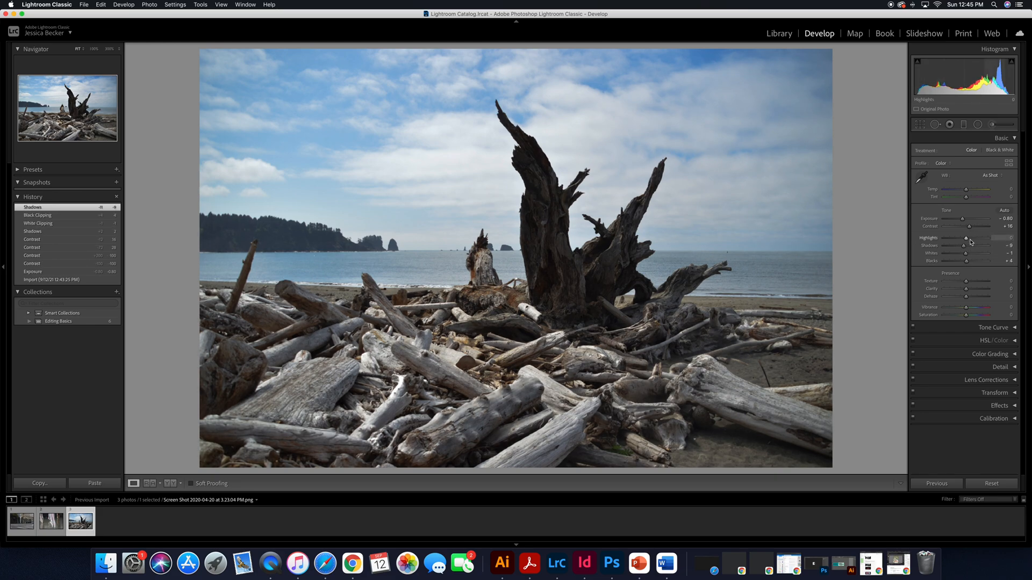
pyautogui.moveTo(967, 239); pyautogui.dragTo(973, 239)
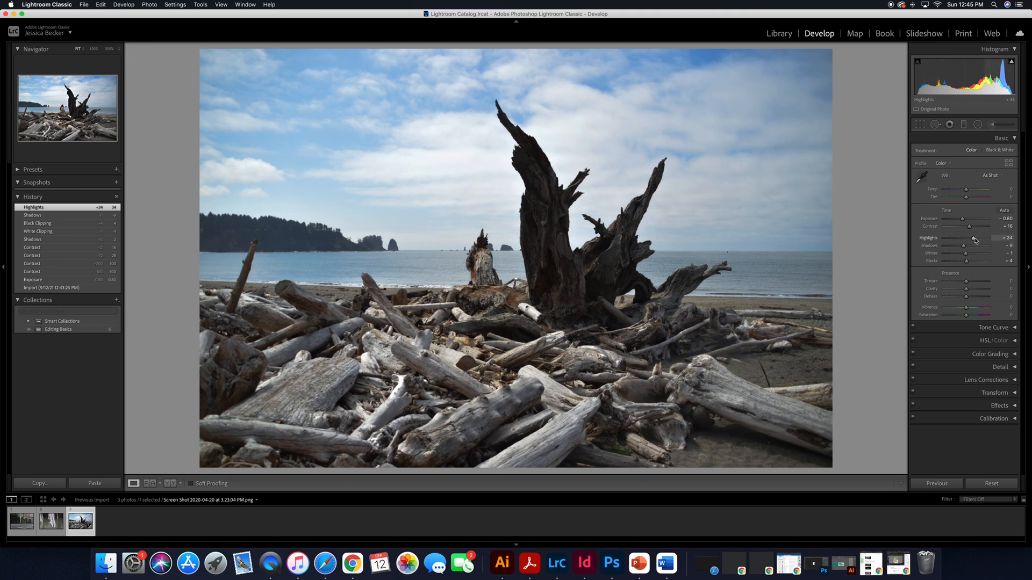
pyautogui.moveTo(974, 239); pyautogui.dragTo(971, 238)
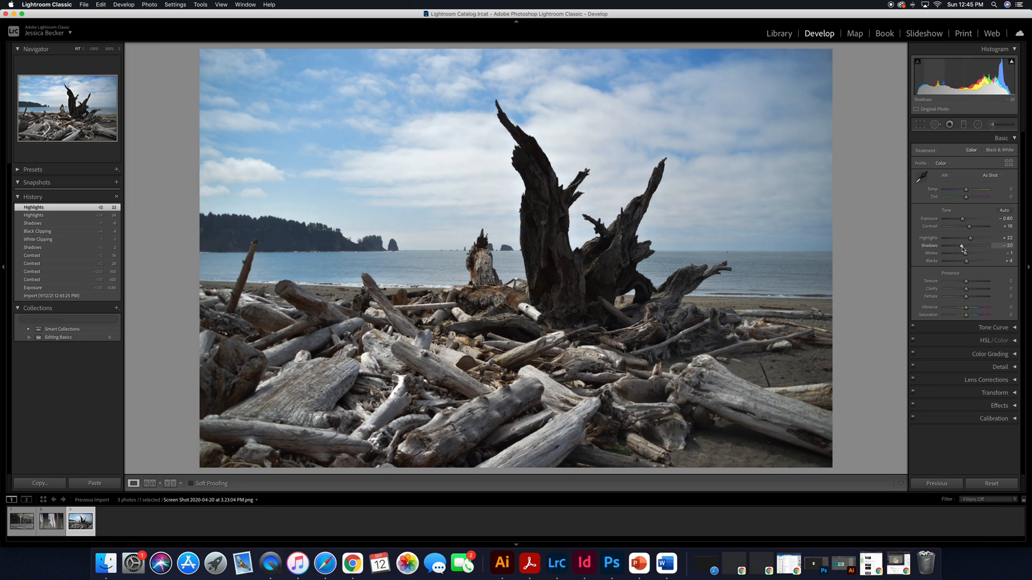
pyautogui.moveTo(963, 246); pyautogui.dragTo(969, 248)
pyautogui.moveTo(954, 247); pyautogui.dragTo(969, 246)
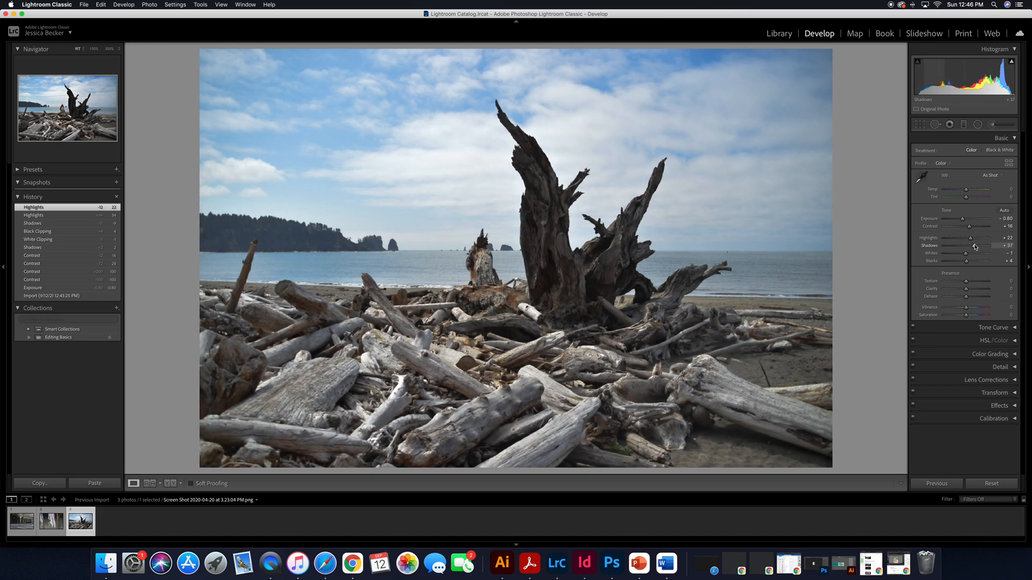
pyautogui.moveTo(975, 246)
pyautogui.mouseDown()
pyautogui.moveTo(958, 255)
pyautogui.moveTo(974, 256)
pyautogui.moveTo(966, 264)
pyautogui.mouseUp()
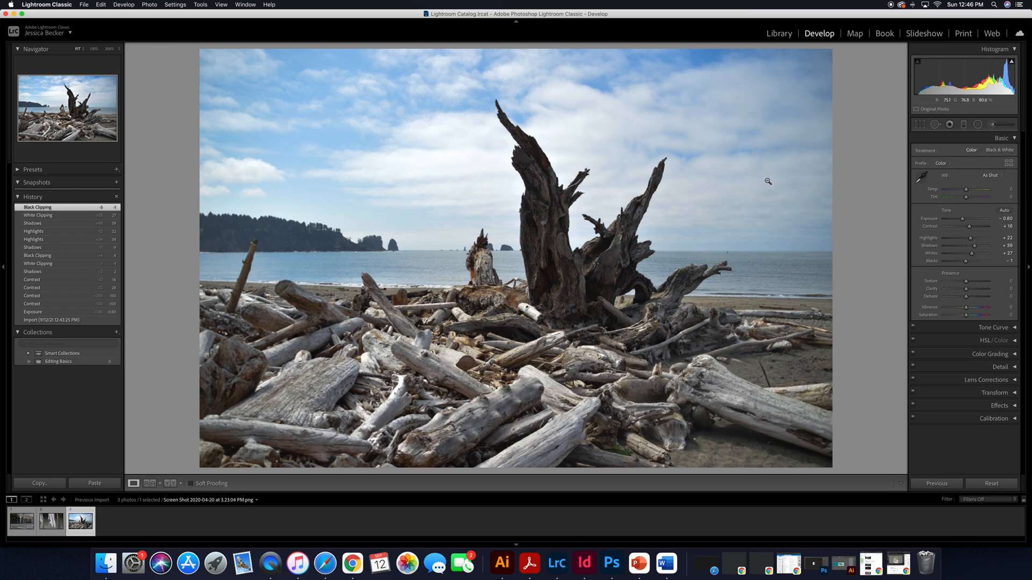
# Step: Compare the edited photo with the original by toggling the full-size before view several times
pyautogui.press('\\')
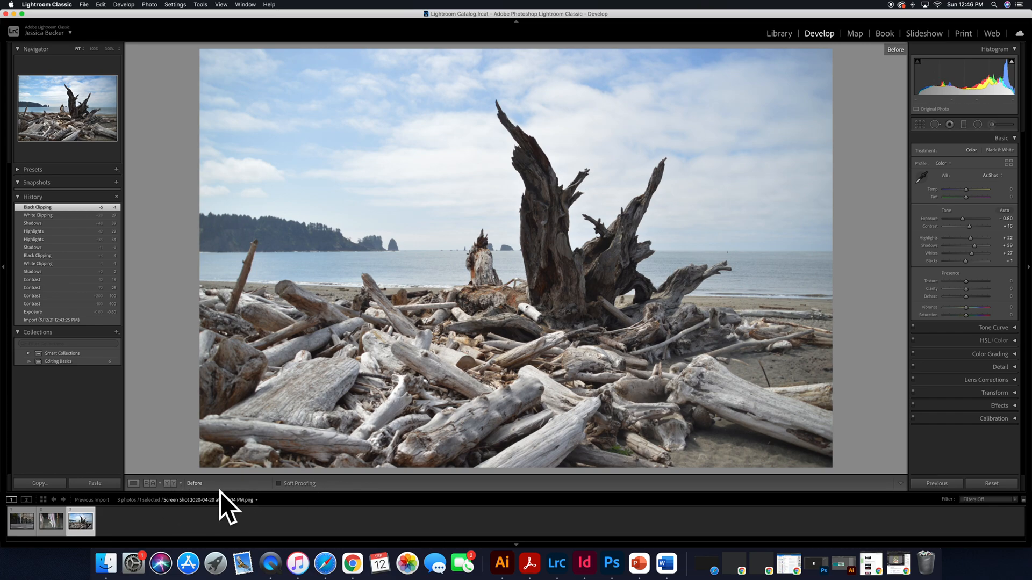
pyautogui.press('\\')
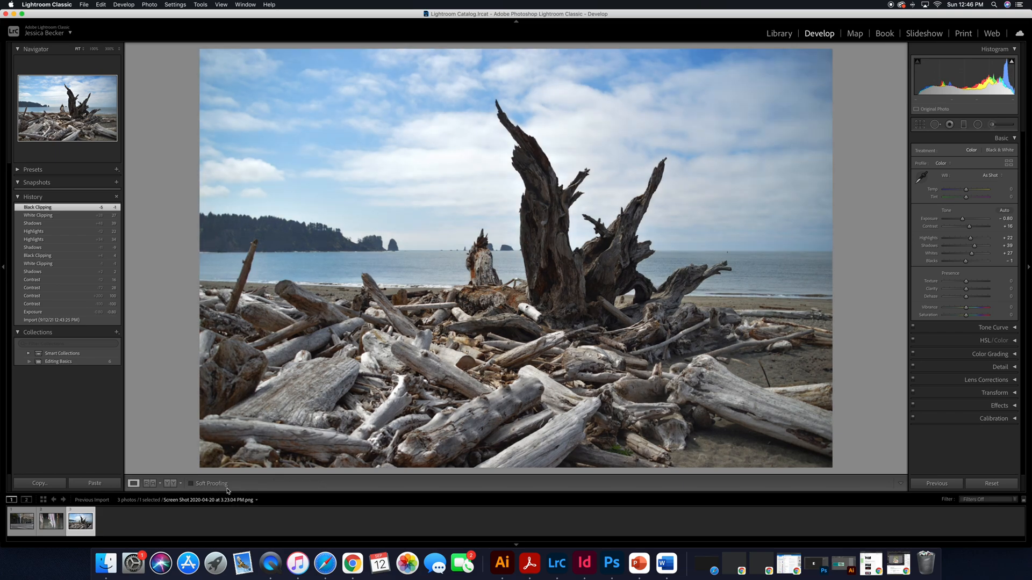
pyautogui.press('\\')
pyautogui.press('\\')
pyautogui.press('\\')
pyautogui.press('\\')
# Step: Compare before and after in the Left/Right, Left/Right Split, Top/Bottom and Top/Bottom Split layouts, and return to the single-photo view
pyautogui.click(169, 484)
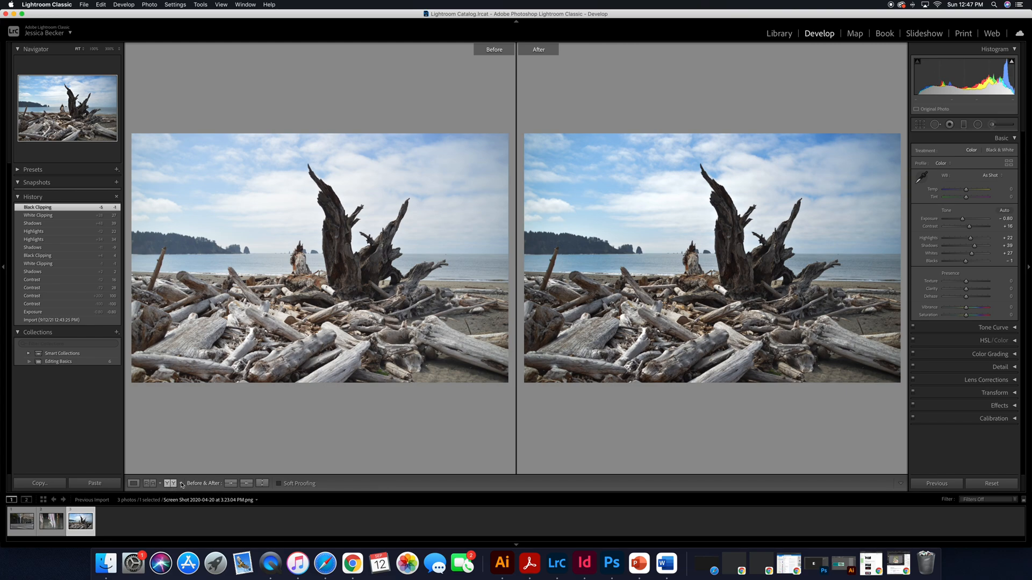
pyautogui.click(181, 484)
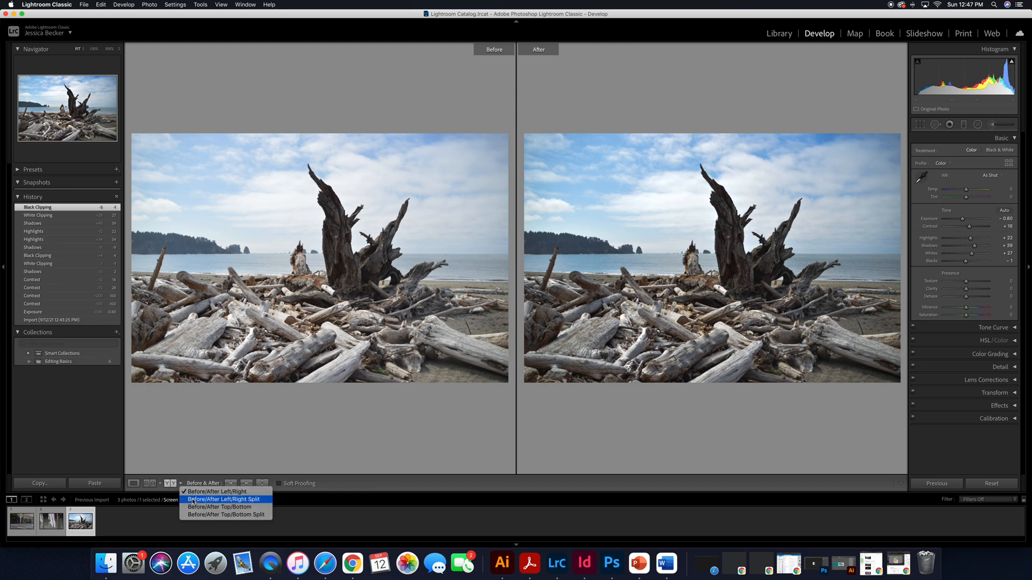
pyautogui.click(194, 500)
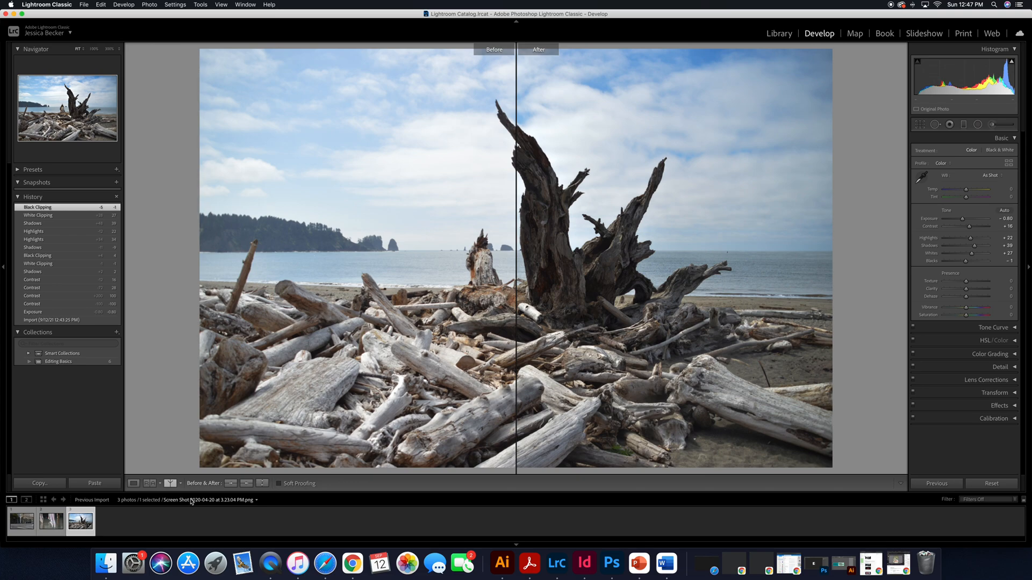
pyautogui.click(181, 483)
pyautogui.click(188, 507)
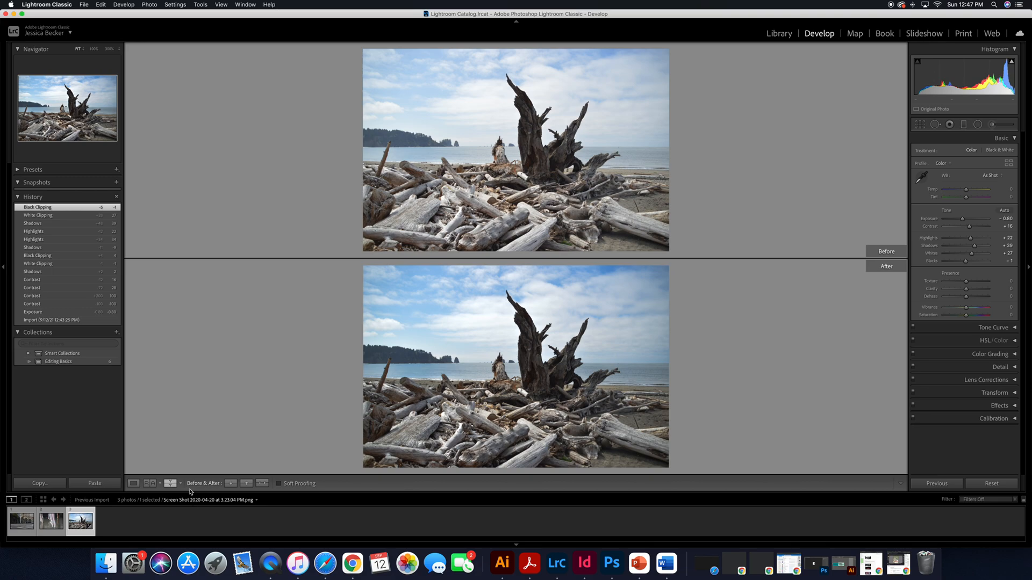
pyautogui.click(181, 483)
pyautogui.click(189, 516)
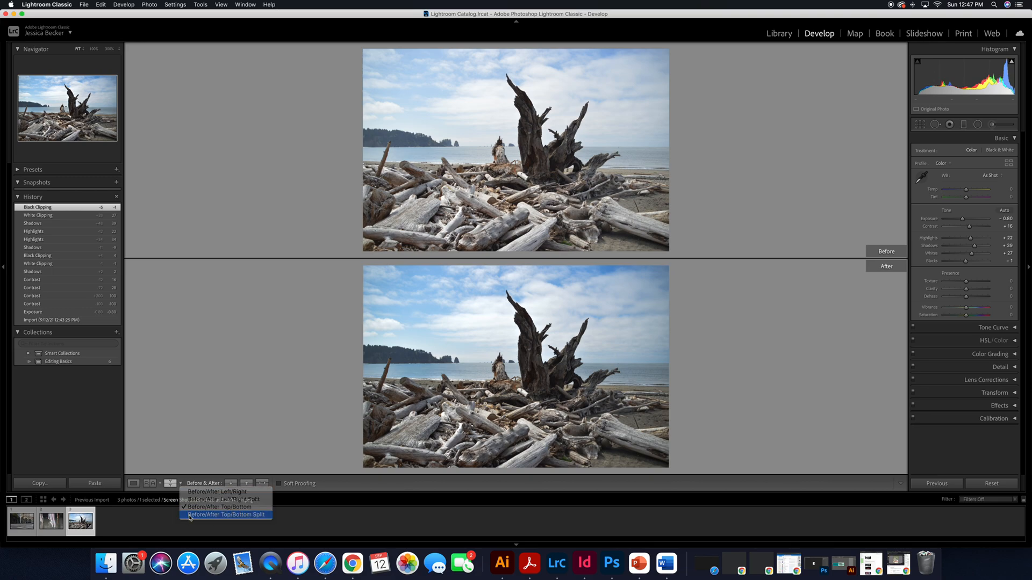
pyautogui.click(181, 484)
pyautogui.click(189, 500)
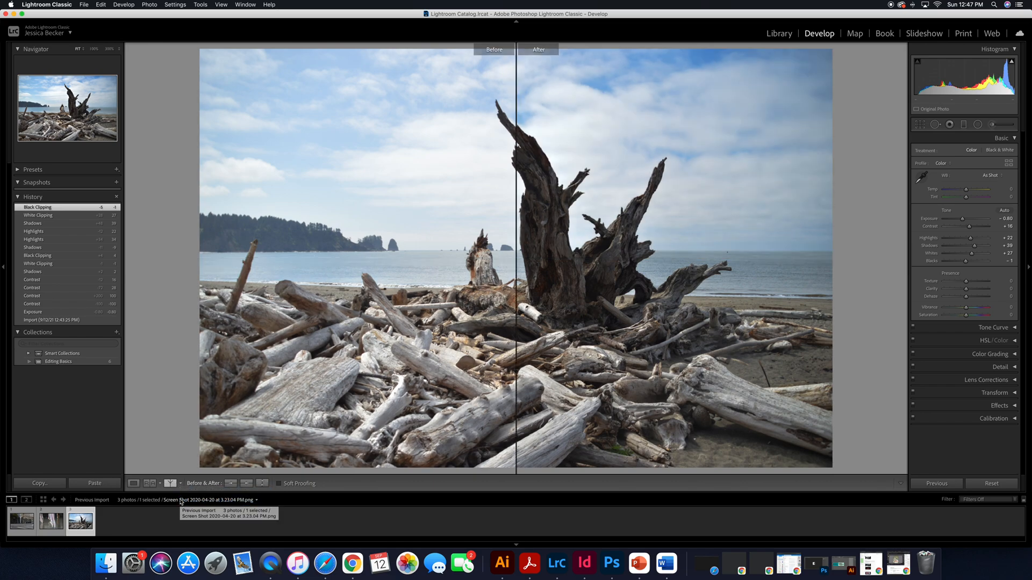
pyautogui.press('y')
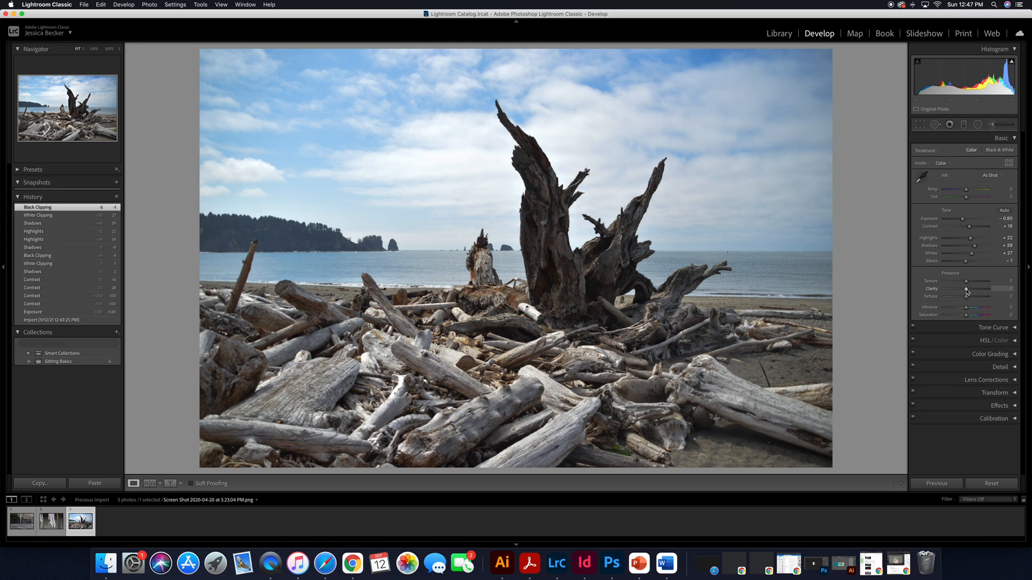
# Step: Try Clarity at -100 and +100, and settle on +32
pyautogui.moveTo(966, 291); pyautogui.dragTo(939, 292)
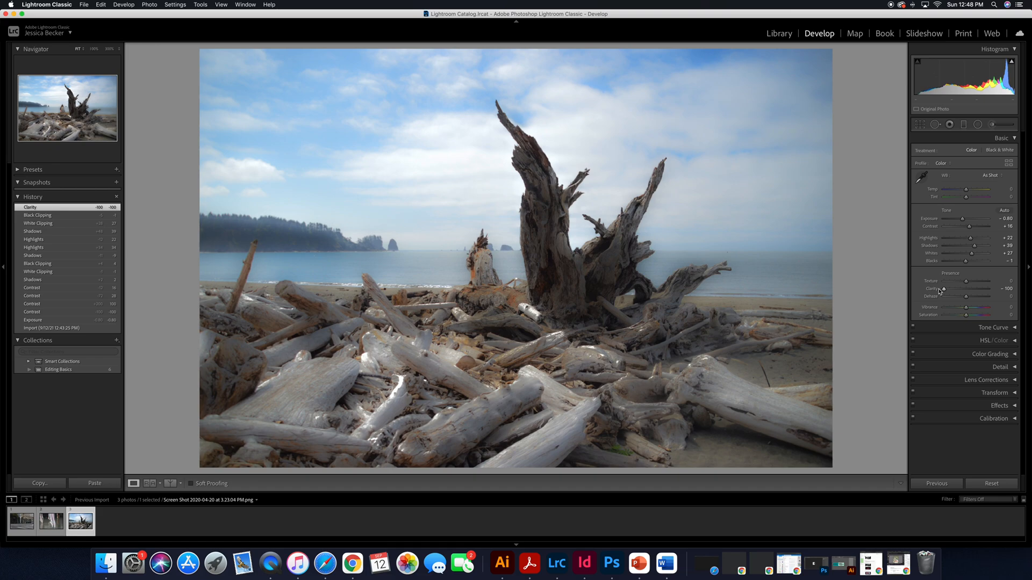
pyautogui.moveTo(940, 292); pyautogui.dragTo(993, 291)
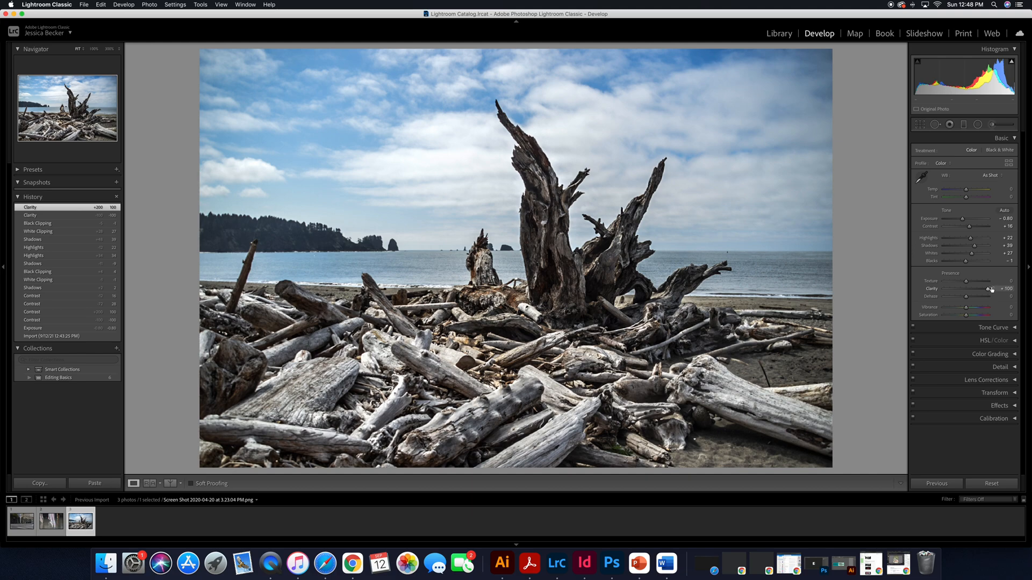
pyautogui.moveTo(990, 291); pyautogui.dragTo(972, 290)
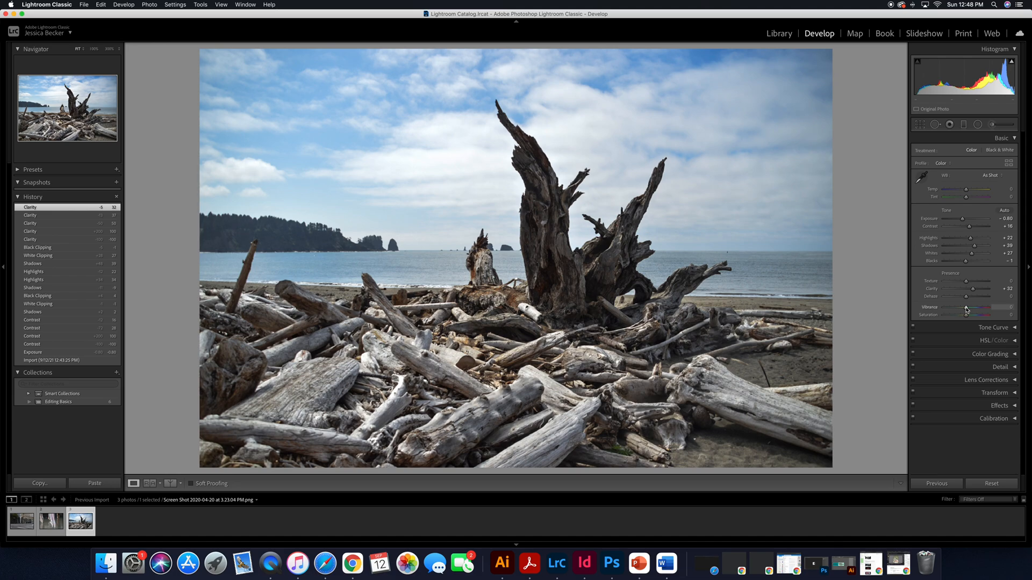
# Step: Set Vibrance to +40, and try Saturation at both extremes before returning it to 0
pyautogui.moveTo(966, 310); pyautogui.dragTo(945, 308)
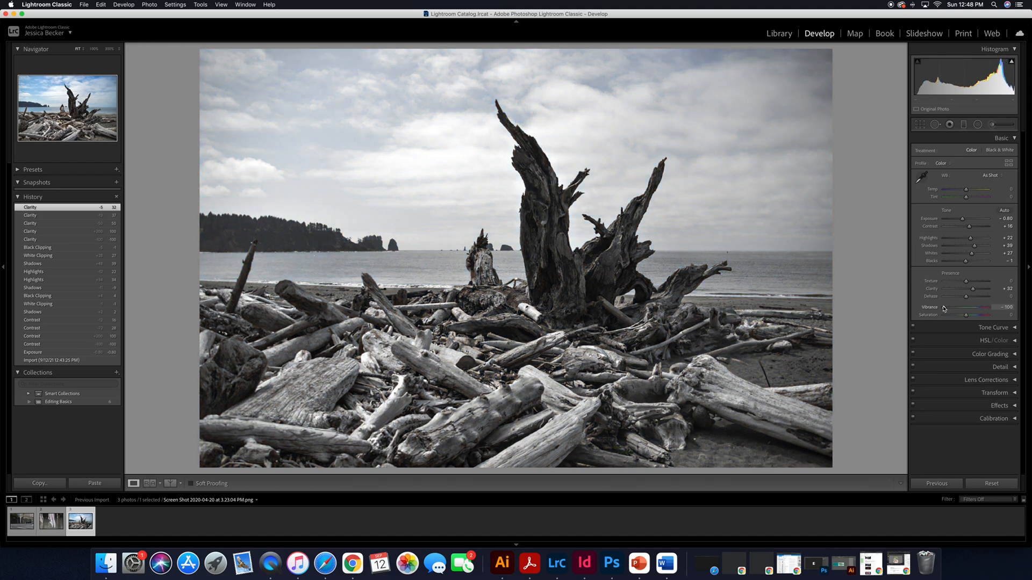
pyautogui.moveTo(944, 308); pyautogui.dragTo(975, 308)
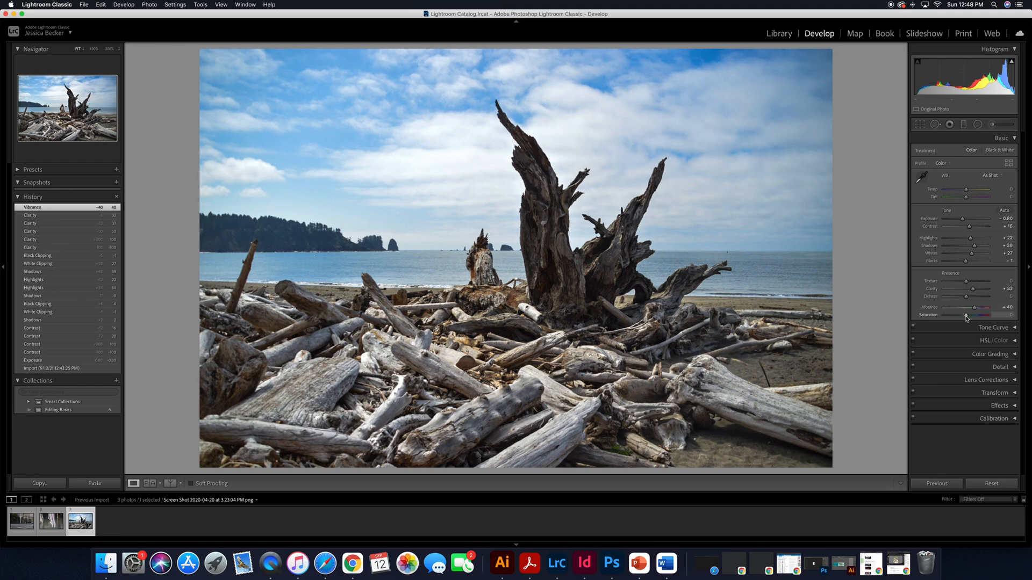
pyautogui.moveTo(966, 317)
pyautogui.mouseDown()
pyautogui.moveTo(939, 318)
pyautogui.moveTo(993, 319)
pyautogui.moveTo(967, 317)
pyautogui.mouseUp()
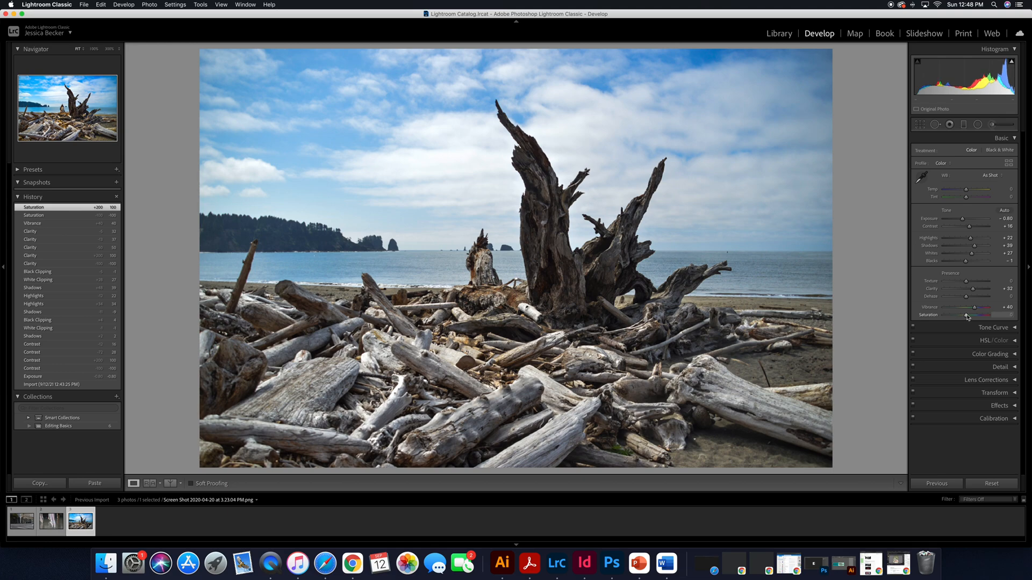
pyautogui.moveTo(967, 318); pyautogui.dragTo(968, 317)
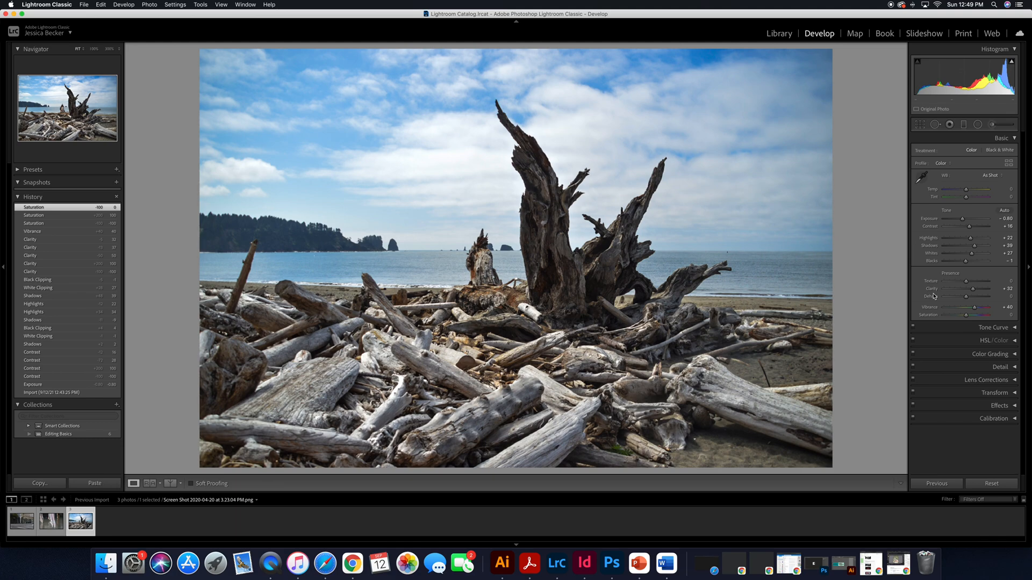
# Step: Return to the Library module and open the export settings for the edited driftwood photo
pyautogui.click(770, 37)
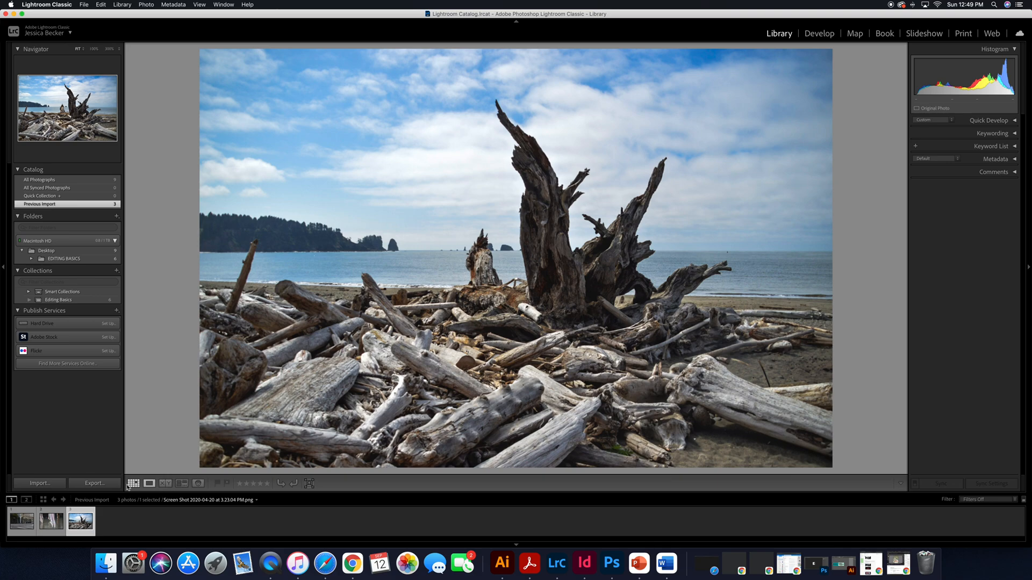
pyautogui.click(93, 483)
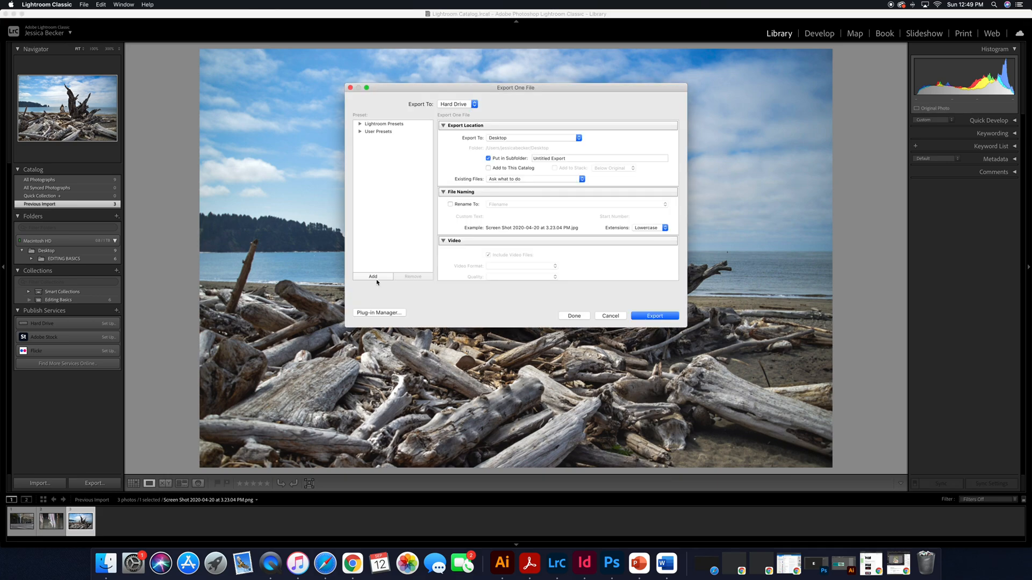